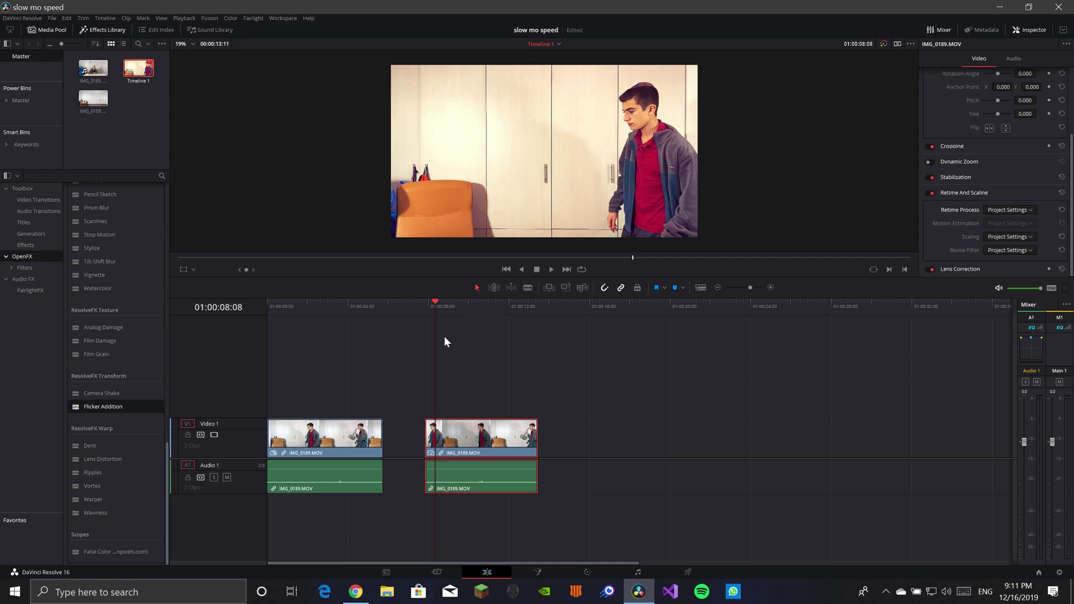
- Scrub along the ruler to find the action in the footage
mouse_move(432, 304)
left_mouse_down()
mouse_move(461, 303)
mouse_move(438, 280)
mouse_move(508, 298)
mouse_move(488, 304)
mouse_move(451, 291)
mouse_move(418, 302)
mouse_move(431, 313)
left_mouse_up()
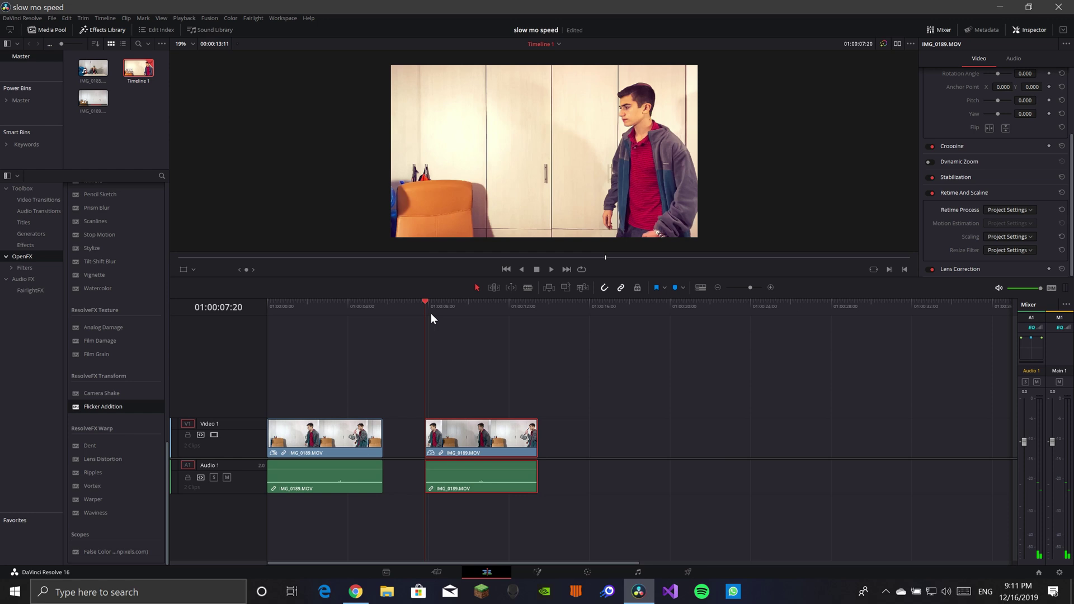
- Show the retime curve under the second clip and zoom the timeline in one step
right_click(481, 440)
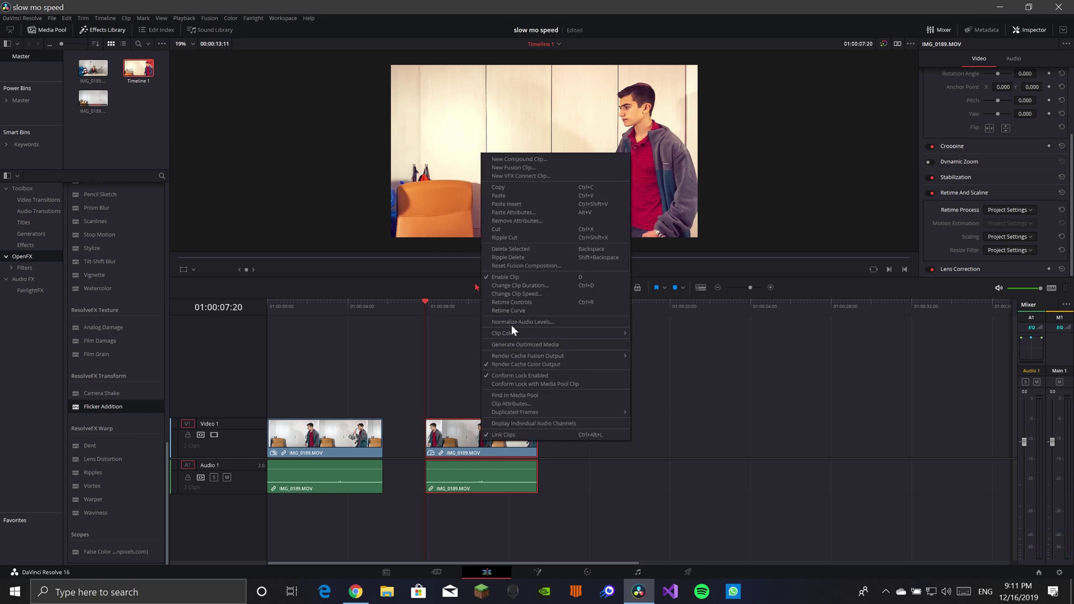
left_click(512, 311)
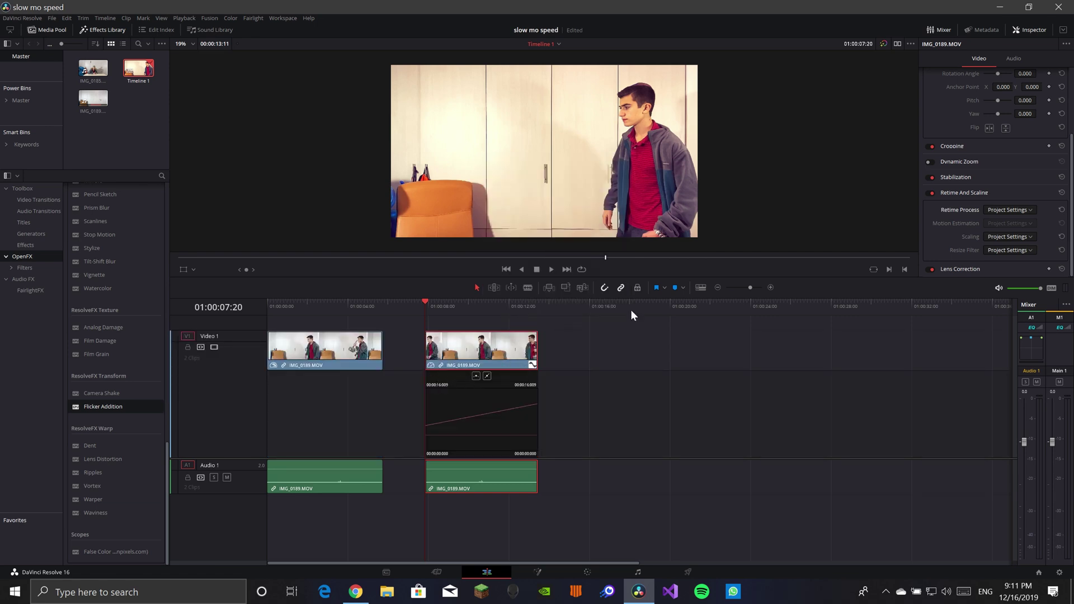
left_click(769, 287)
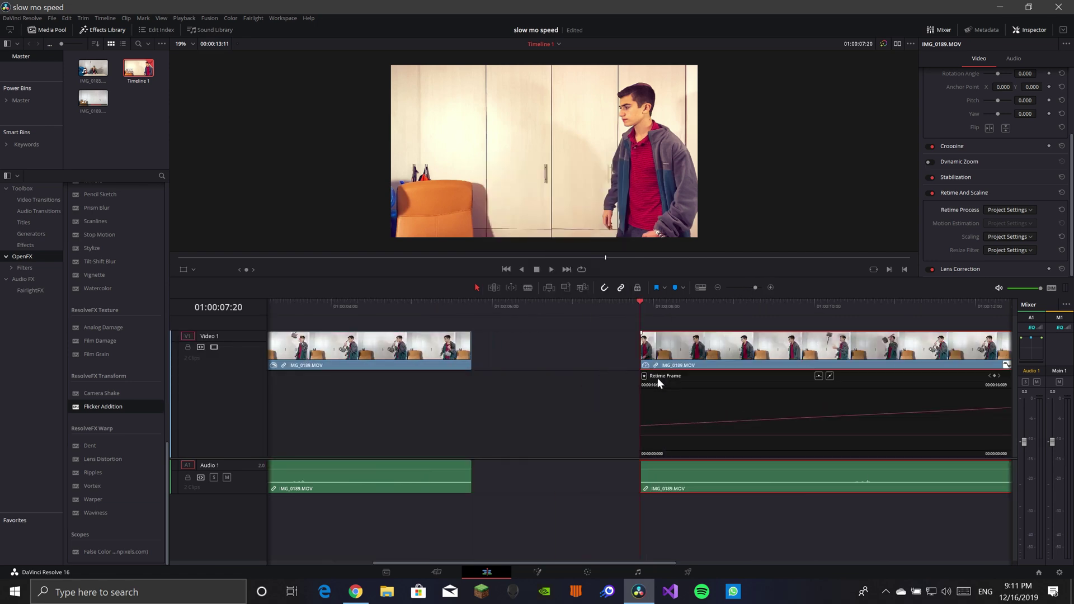
- Display the Retime Speed curve alongside Retime Frame, then start playback to review
left_click(643, 376)
left_click(647, 584)
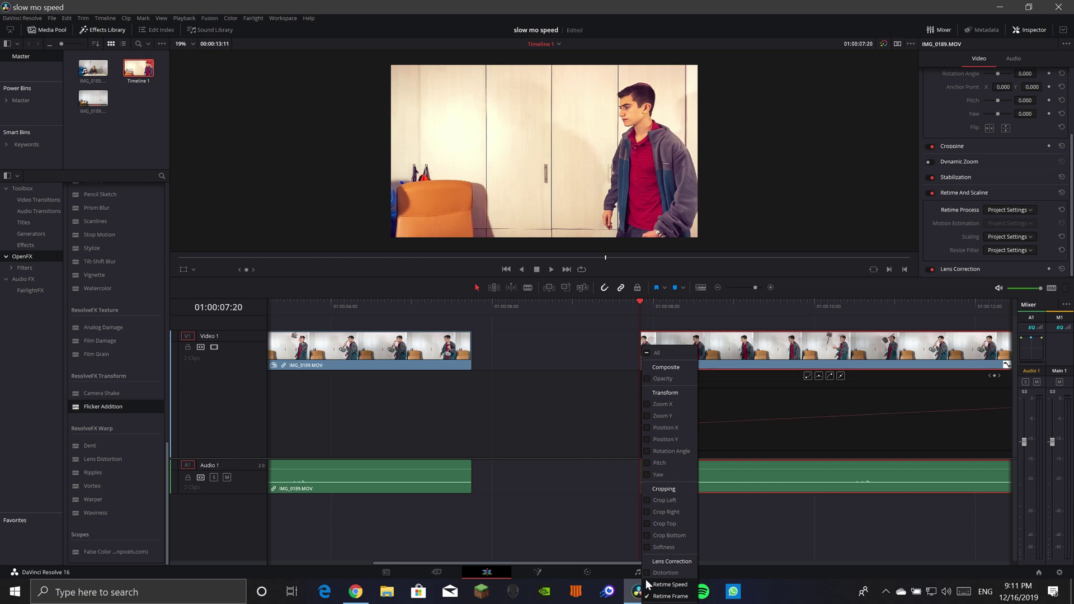
left_click(755, 389)
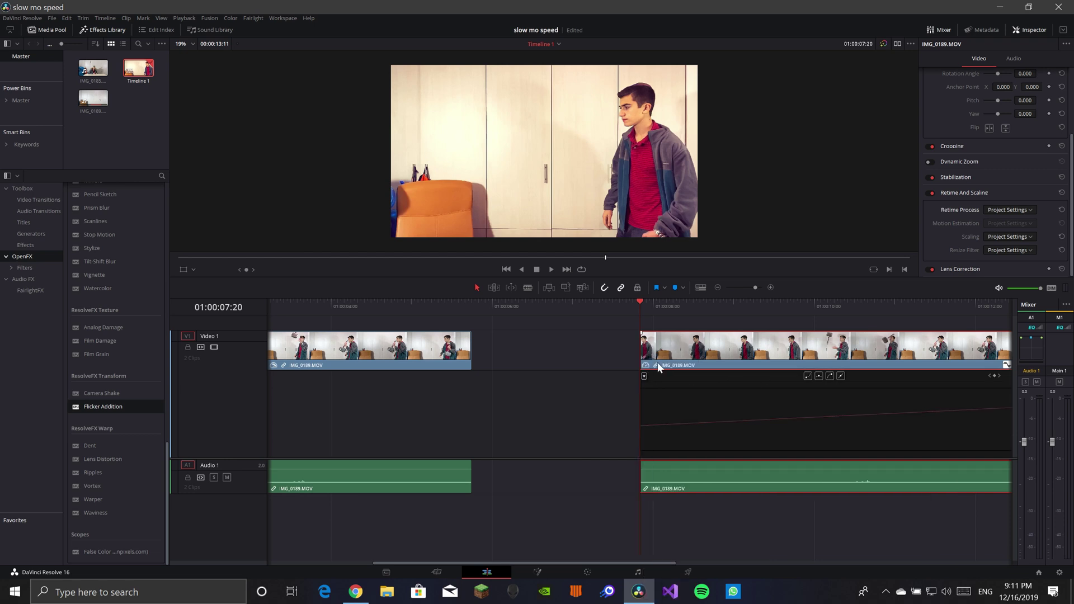
left_click(644, 376)
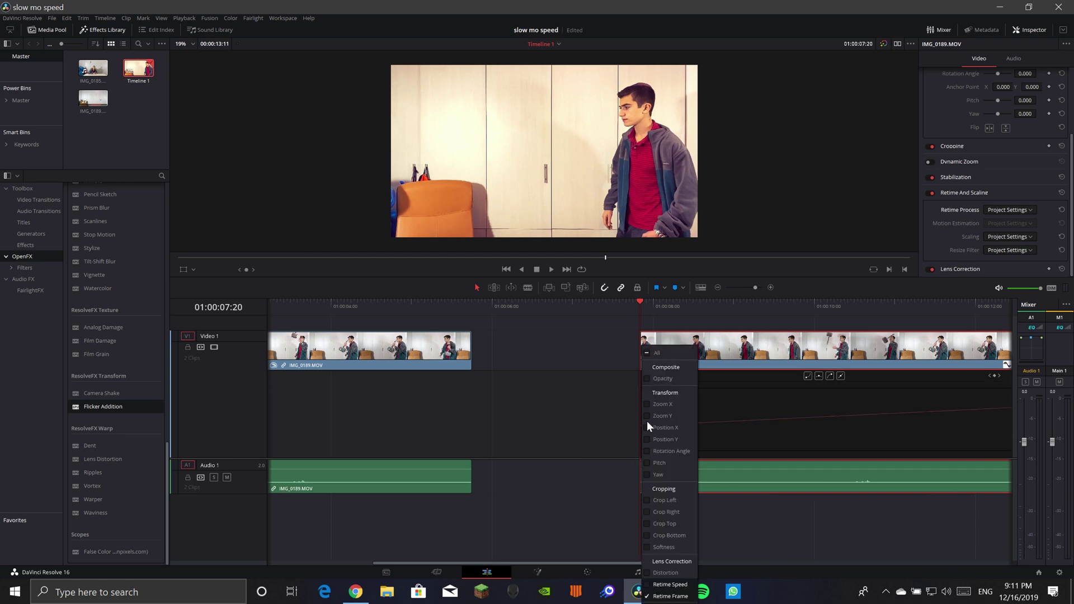
left_click(656, 585)
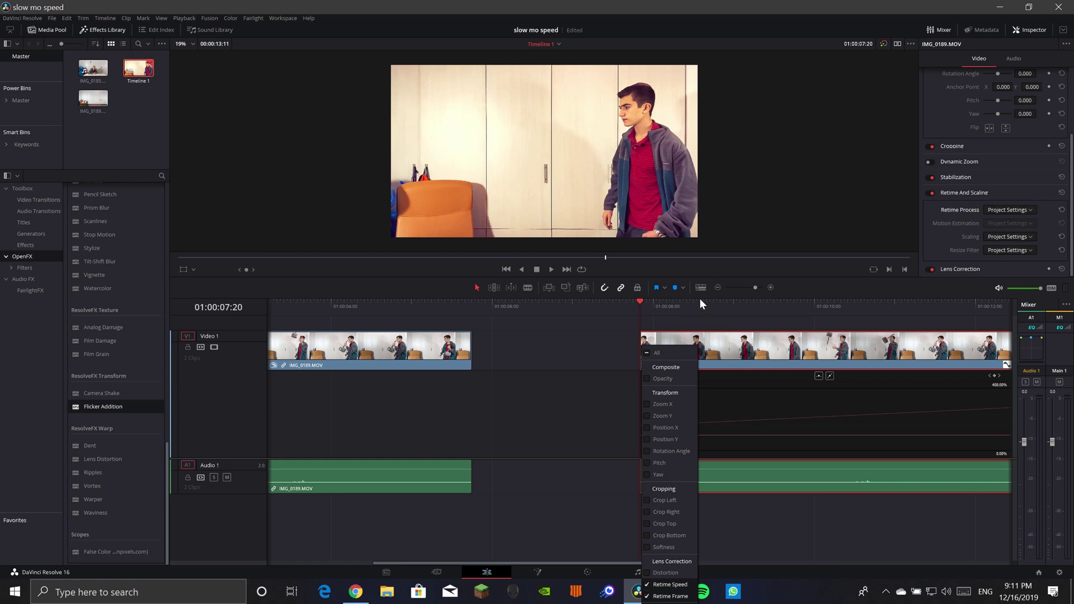
left_click(650, 314)
key("space")
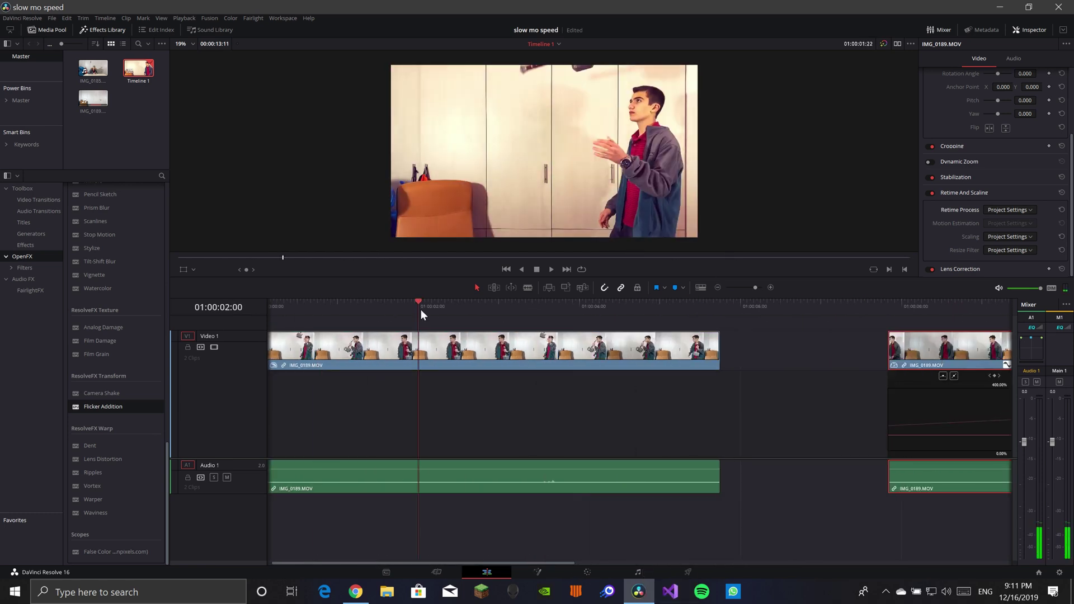
- Review the clip's end, zoom out to both clips, and park the playhead near 01:00:09:04
left_click_drag(422, 315, 963, 313)
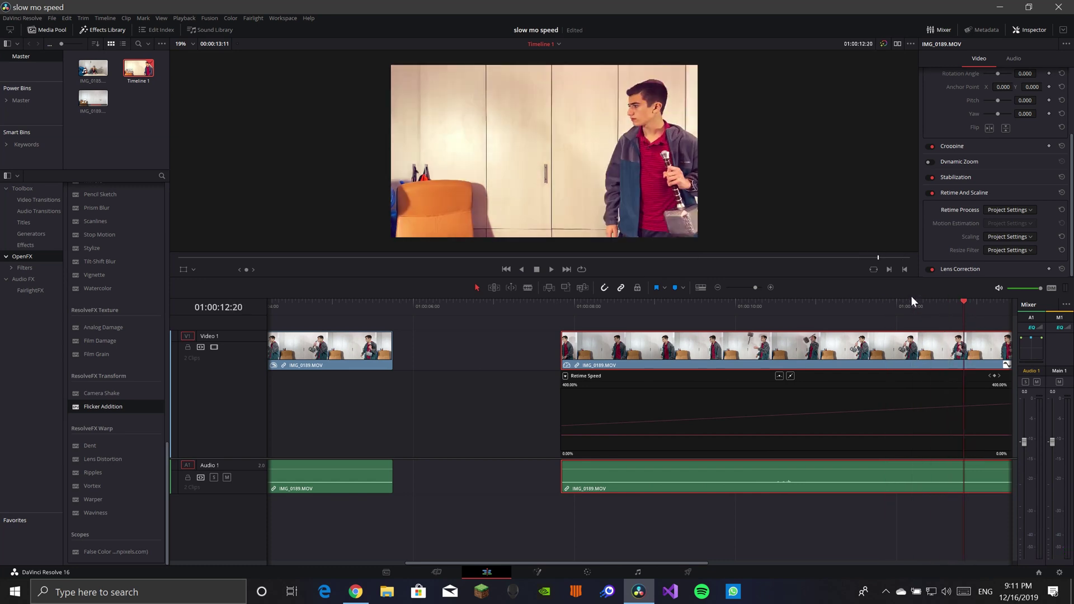
key("space")
key("Left")
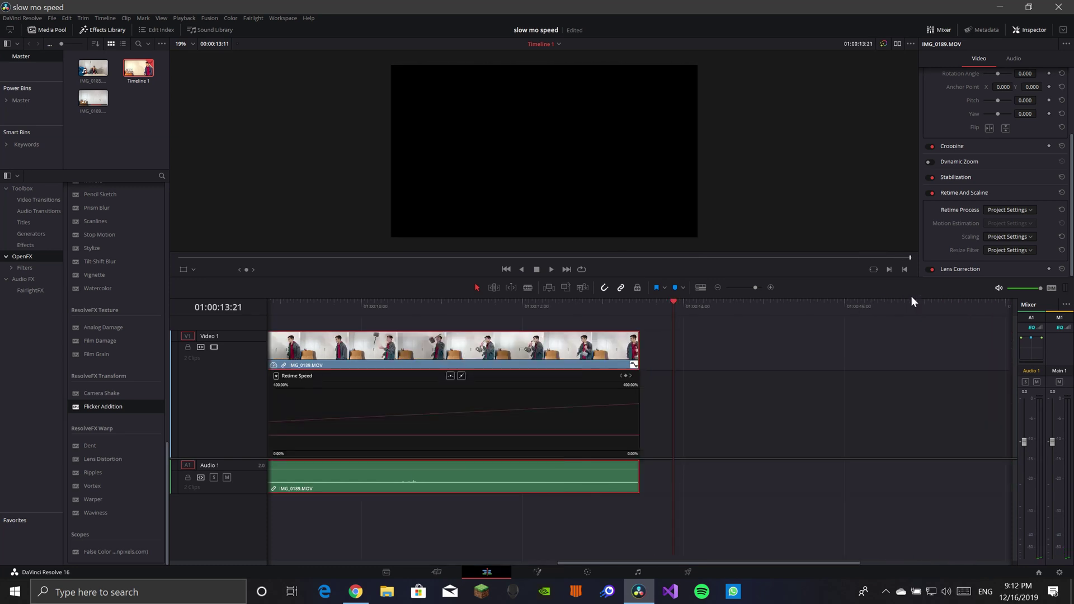
key("Left")
key("Left")
key("Left")
key("Left")
key("Left")
key("Left")
key("Left")
key("Left")
key("Left")
key("Left")
key("Left")
key("Left")
key("Left")
key("Left")
key("Left")
key("Left")
key("Left")
key("Left")
key("Left")
key("Left")
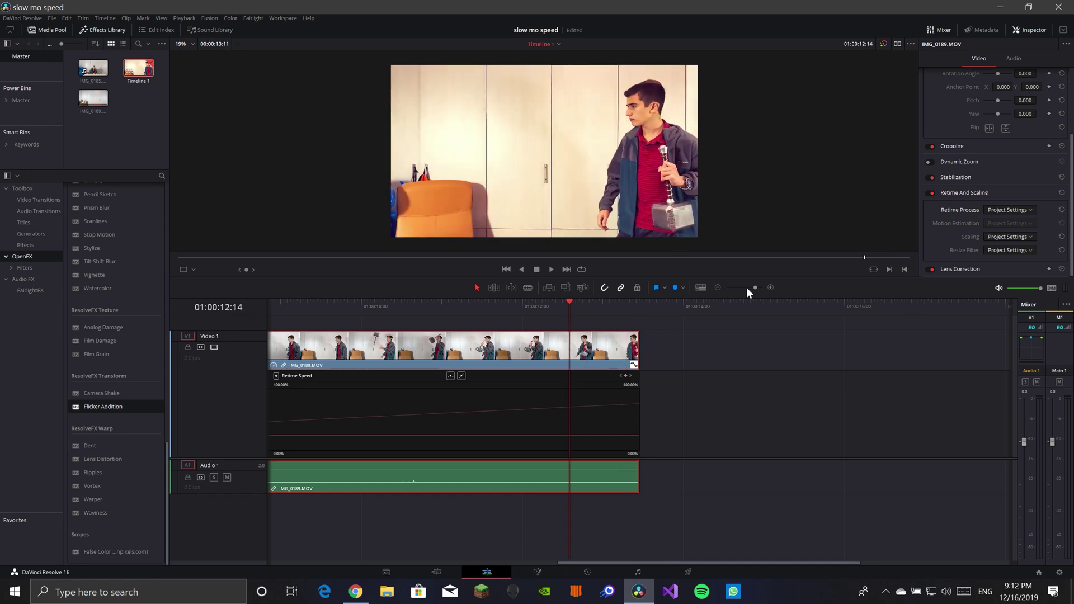
left_click(716, 288)
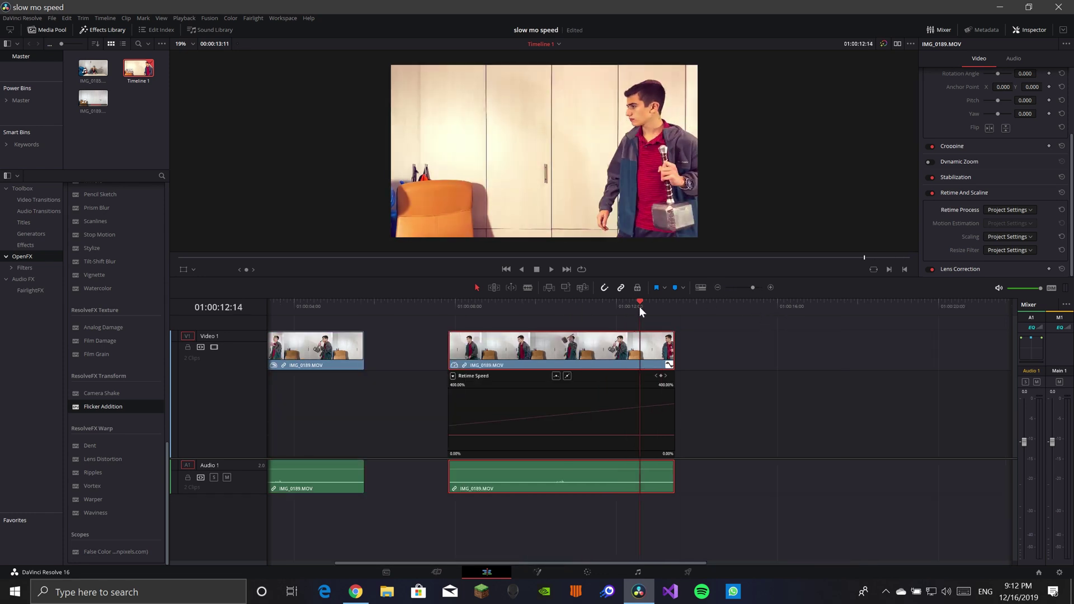
left_click_drag(638, 307, 532, 314)
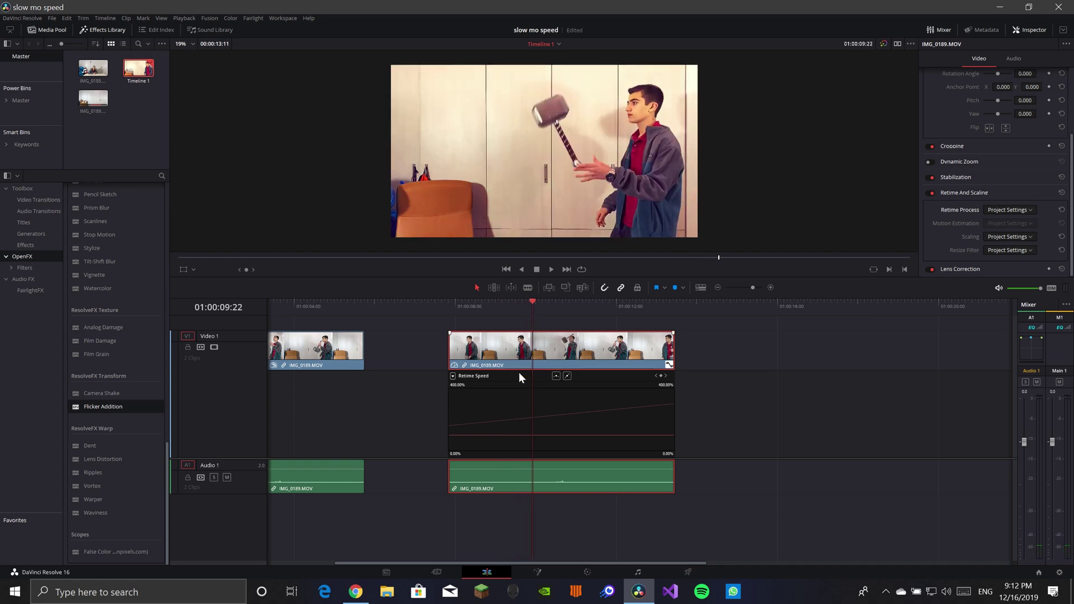
- Add a Retime Speed keyframe at the playhead and review playback around it
left_click(660, 376)
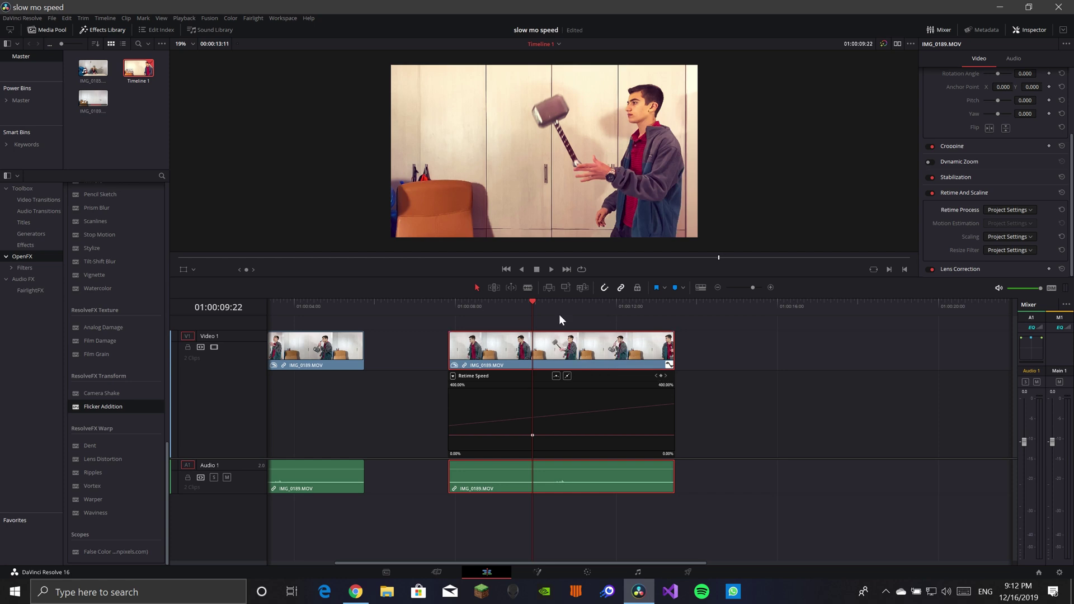
key("space")
key("space")
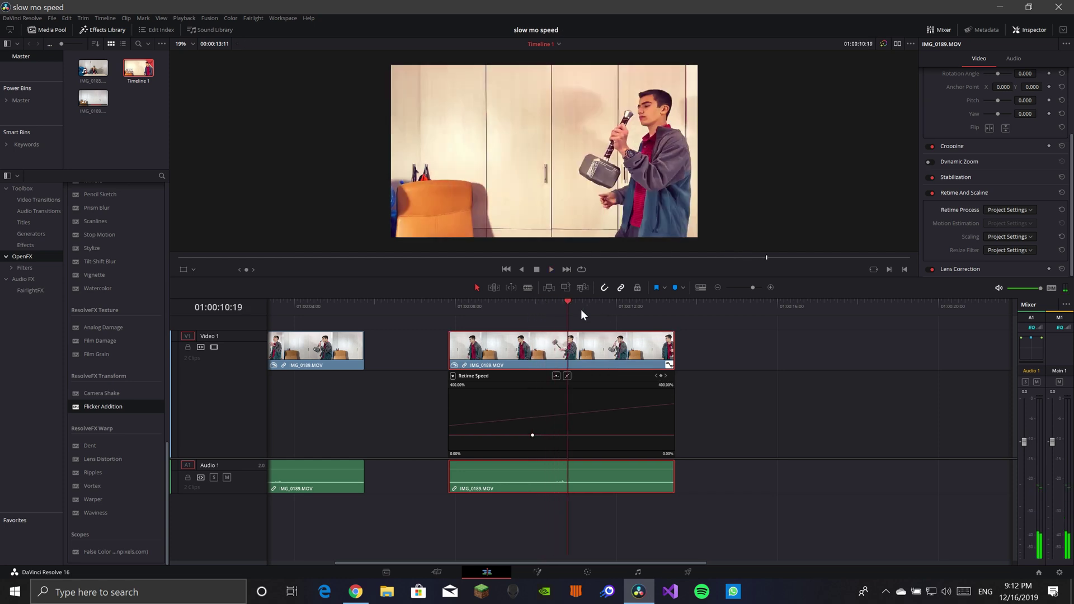
key("Left")
key("Left")
key("Left")
key("Left")
key("Left")
key("Left")
key("Left")
key("Left")
key("Left")
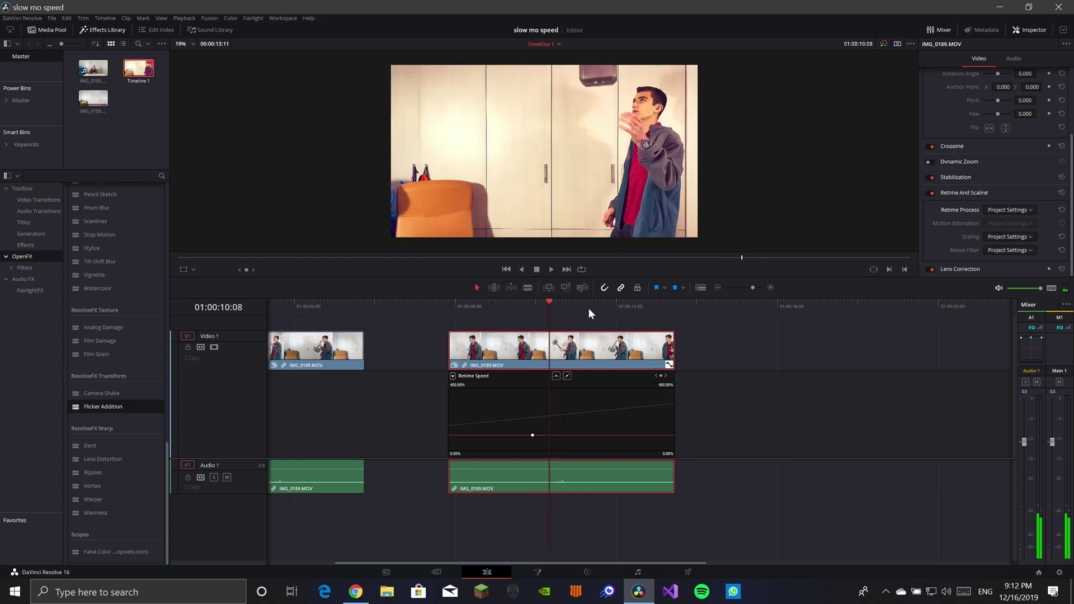
key("Right")
key("Right")
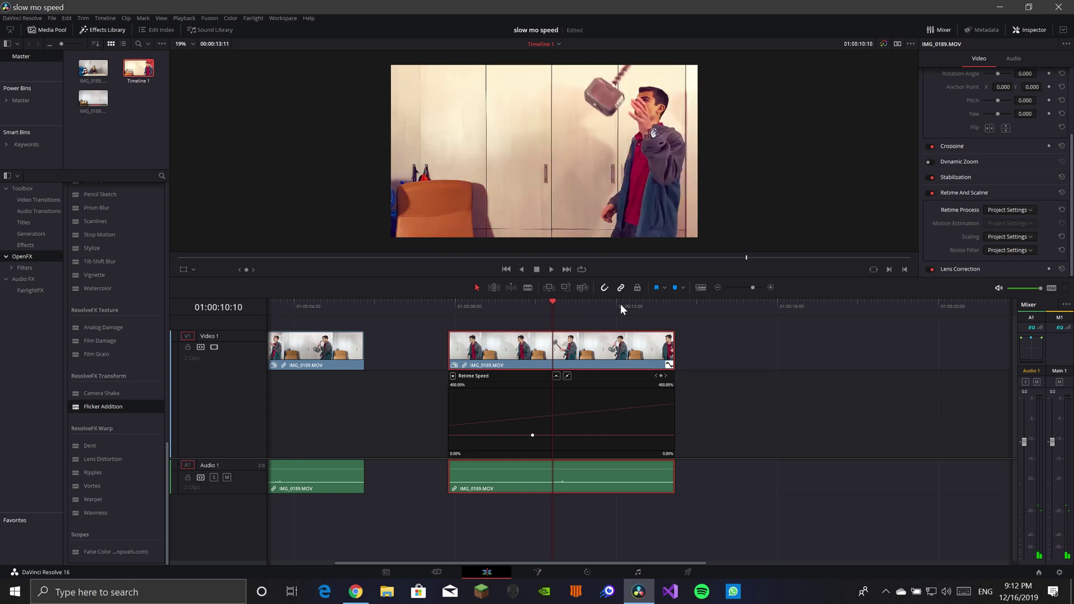
- Add a second speed keyframe and raise the sections to 291.47% and 250.40%
left_click(660, 375)
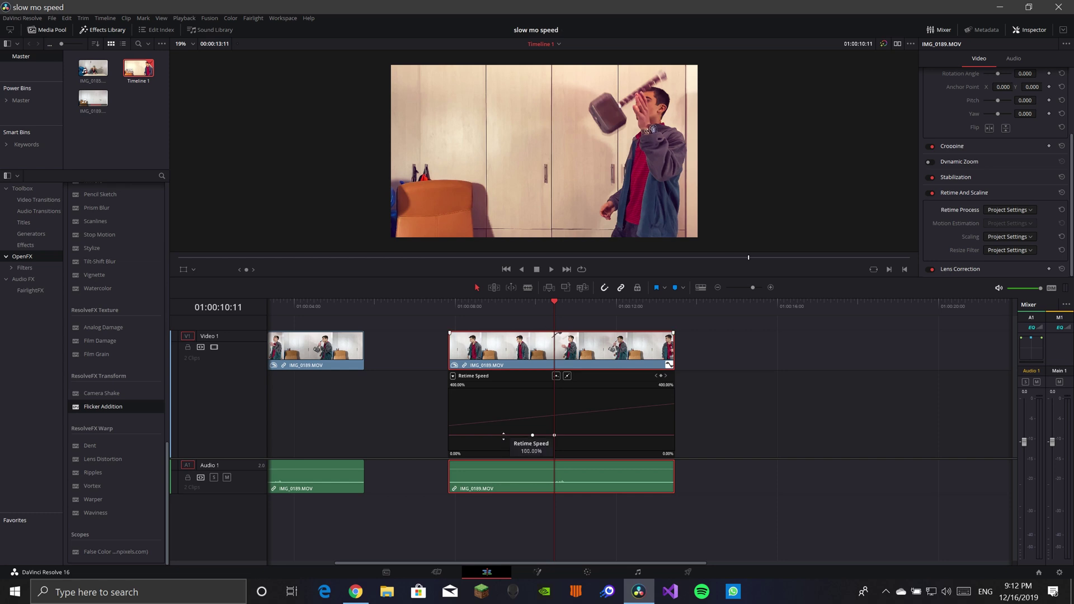
left_click_drag(504, 437, 443, 283)
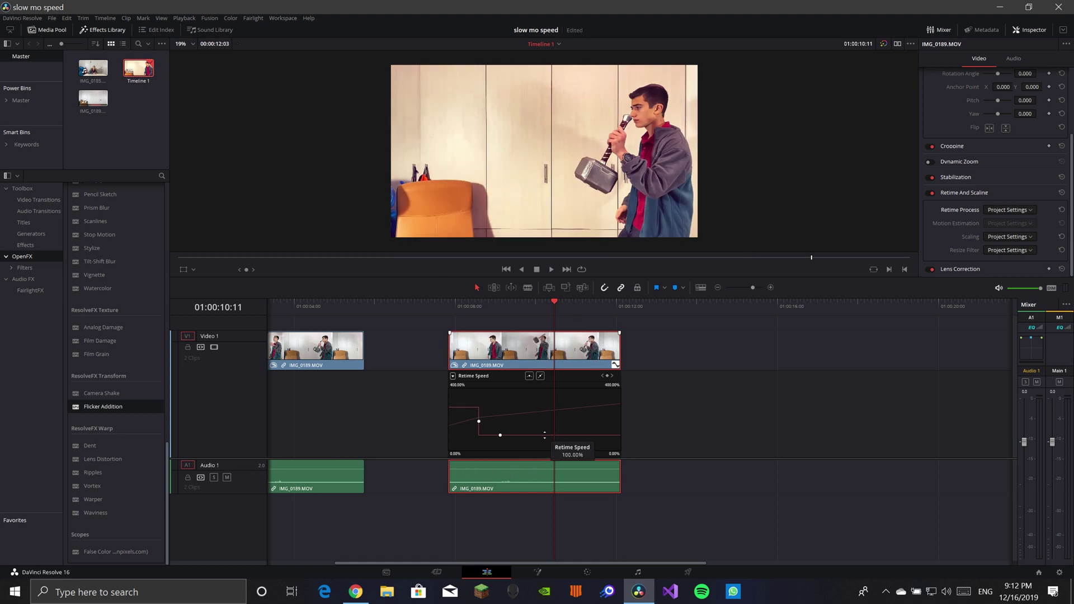
left_click_drag(544, 435, 499, 300)
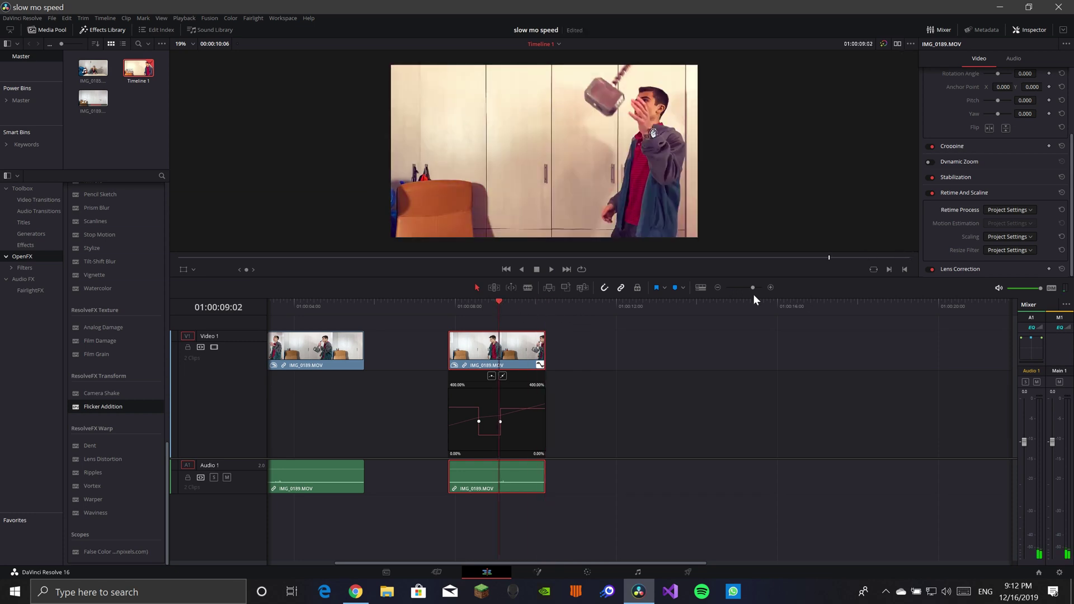
- Zoom the timeline in two steps and move back to an earlier frame
left_click(771, 287)
left_click(770, 288)
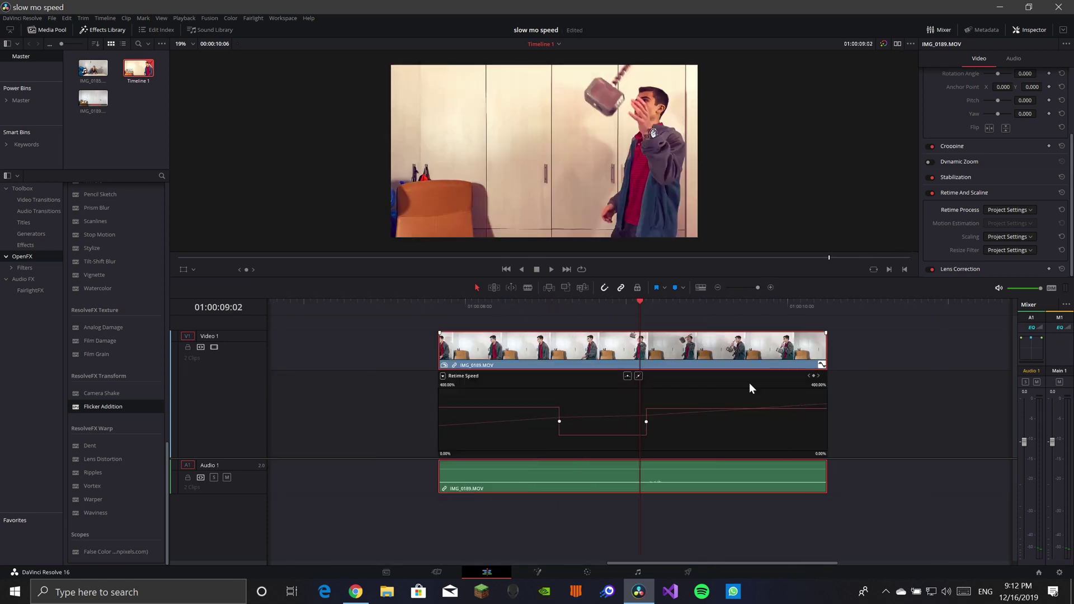
left_click_drag(641, 326, 472, 318)
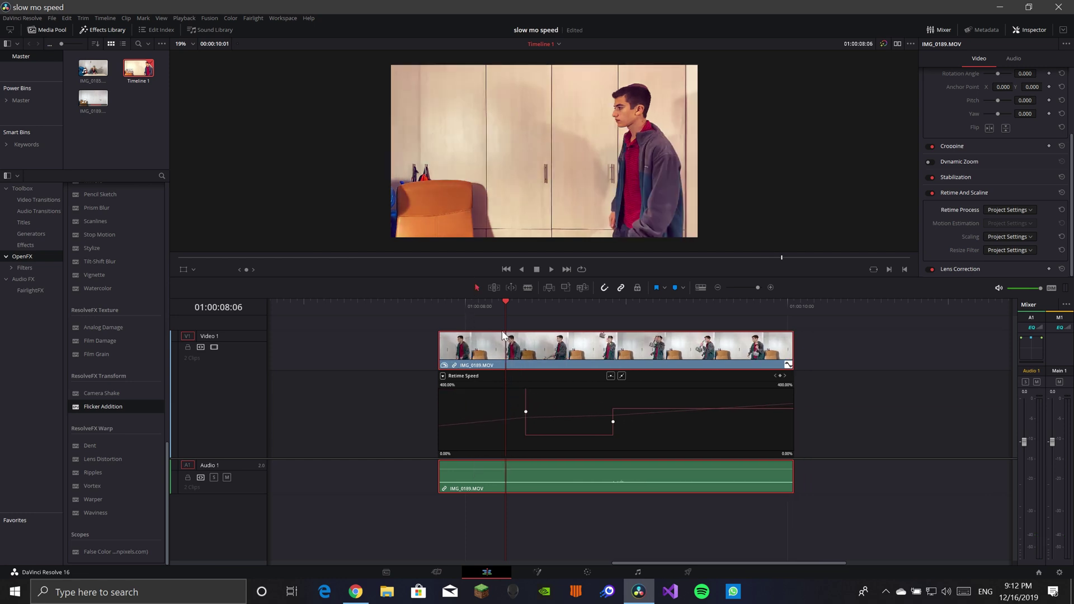
- Lower the final section's speed, extend the graph range, and raise the opening section to 427%
left_click_drag(637, 395, 639, 408)
left_click_drag(448, 385, 467, 394)
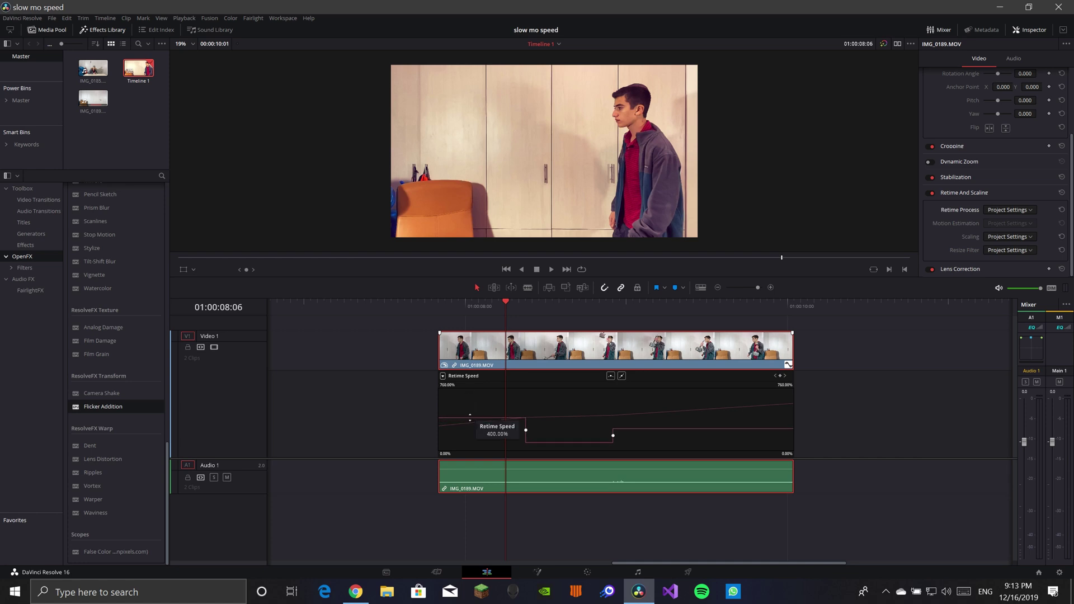
left_click_drag(470, 418, 470, 415)
left_click_drag(506, 302, 511, 328)
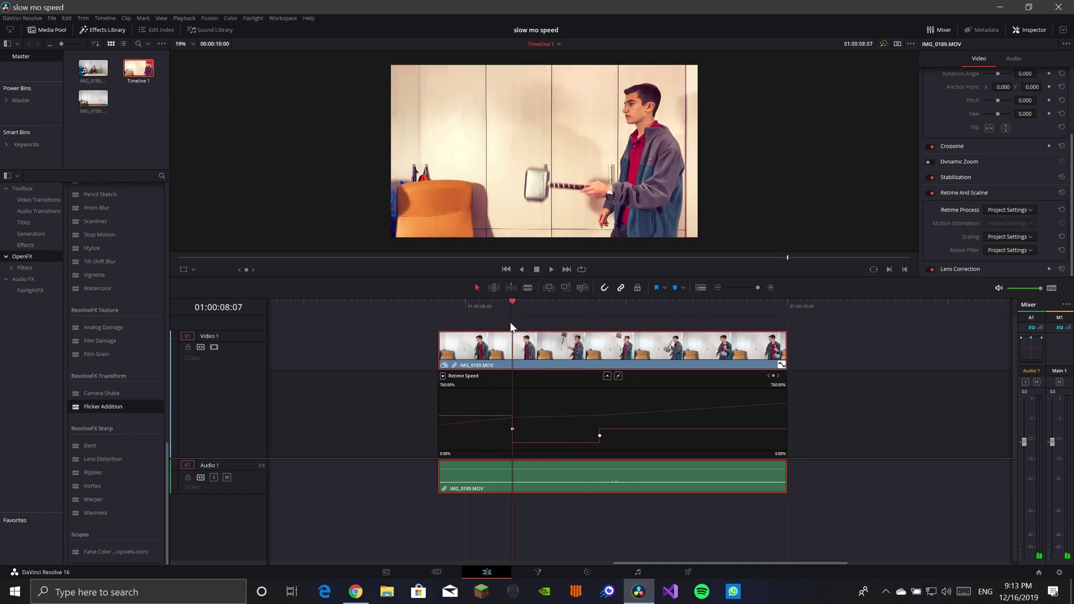
- Smooth both speed keyframes into bezier curves, tighten their eases, and return to the clip start
left_click(512, 429)
left_click(607, 376)
left_click(597, 434)
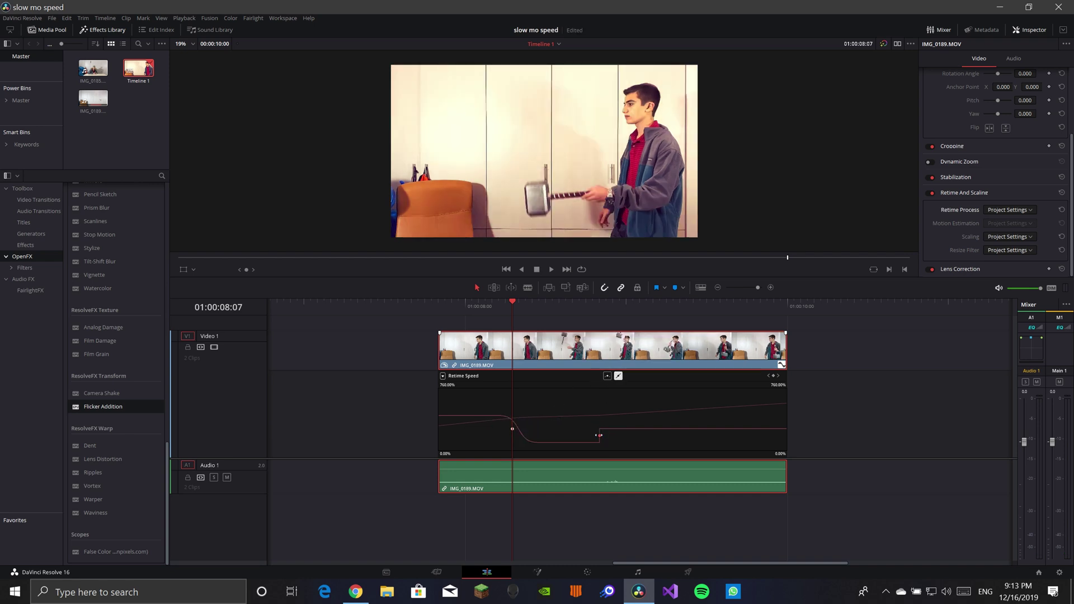
left_click(607, 377)
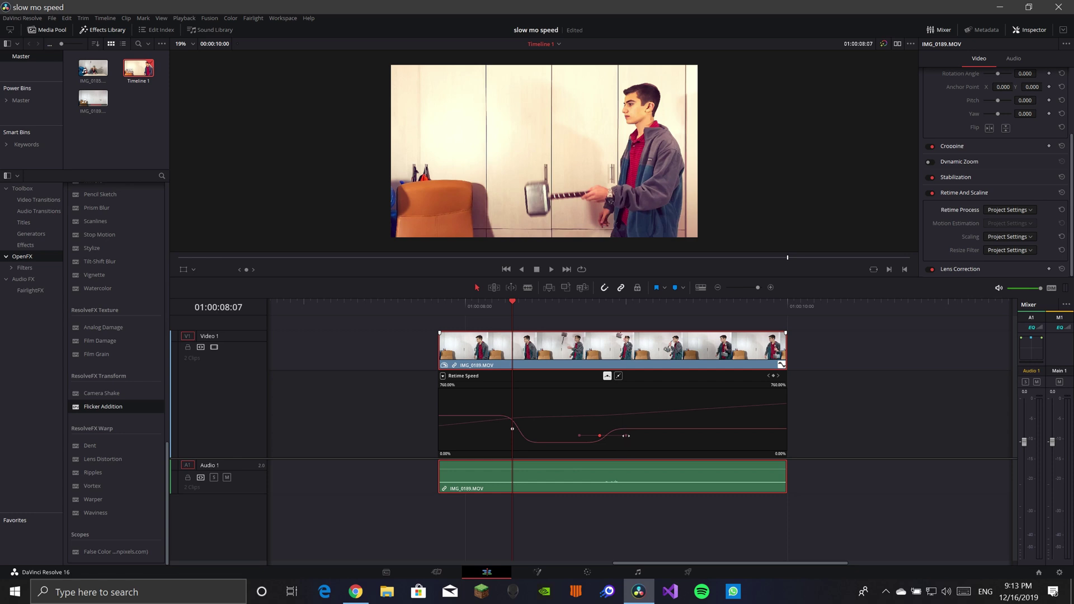
left_click_drag(626, 436, 611, 431)
left_click(512, 429)
left_click_drag(538, 428, 525, 428)
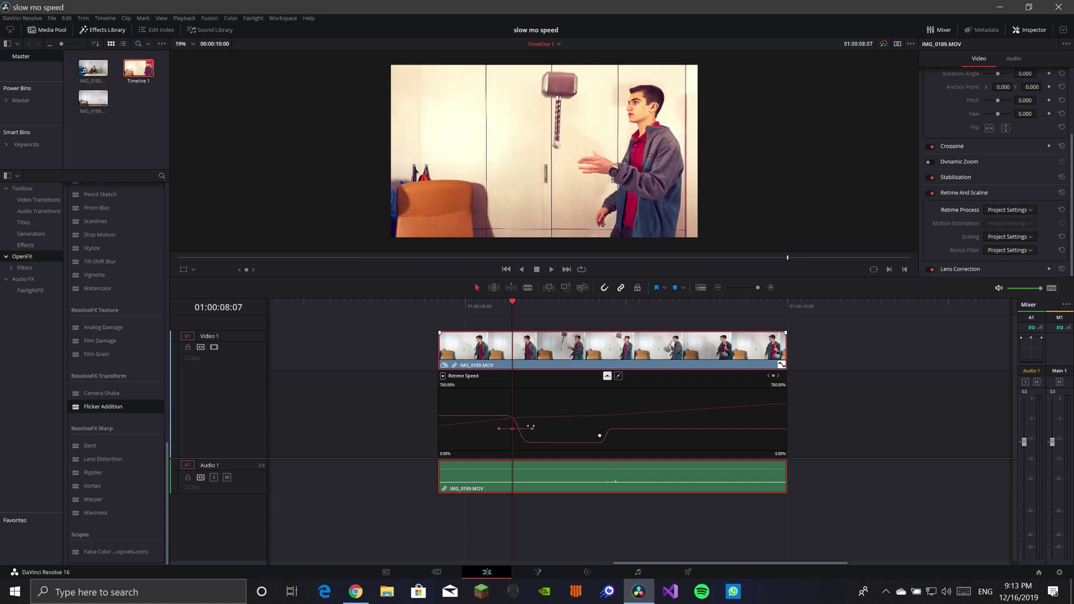
left_click_drag(521, 310, 453, 297)
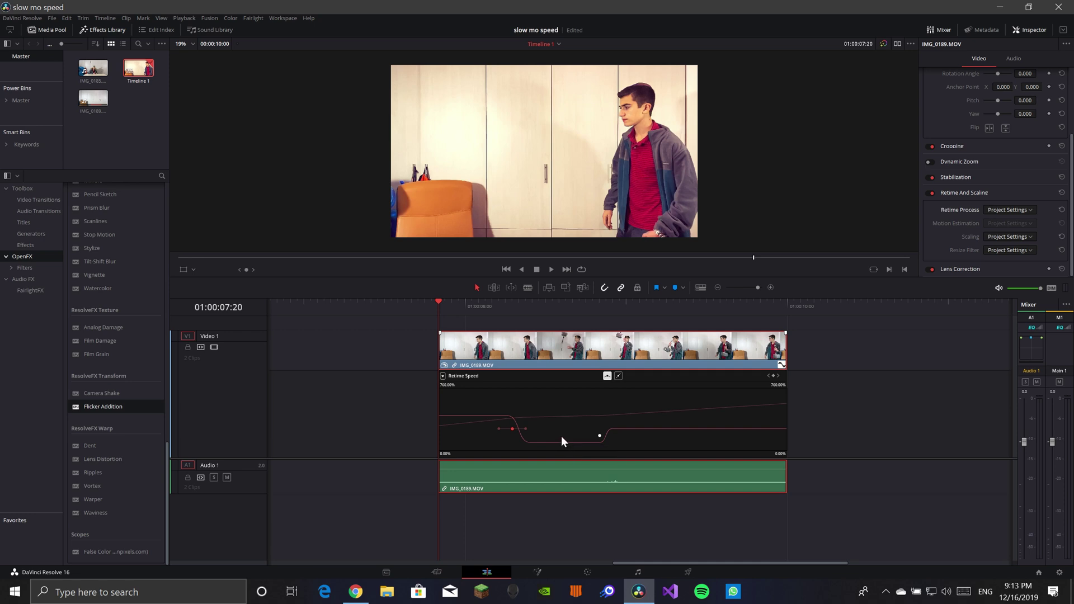
- Play the clip, slow the middle section to 65.55%, and show the clip's metadata
key("space")
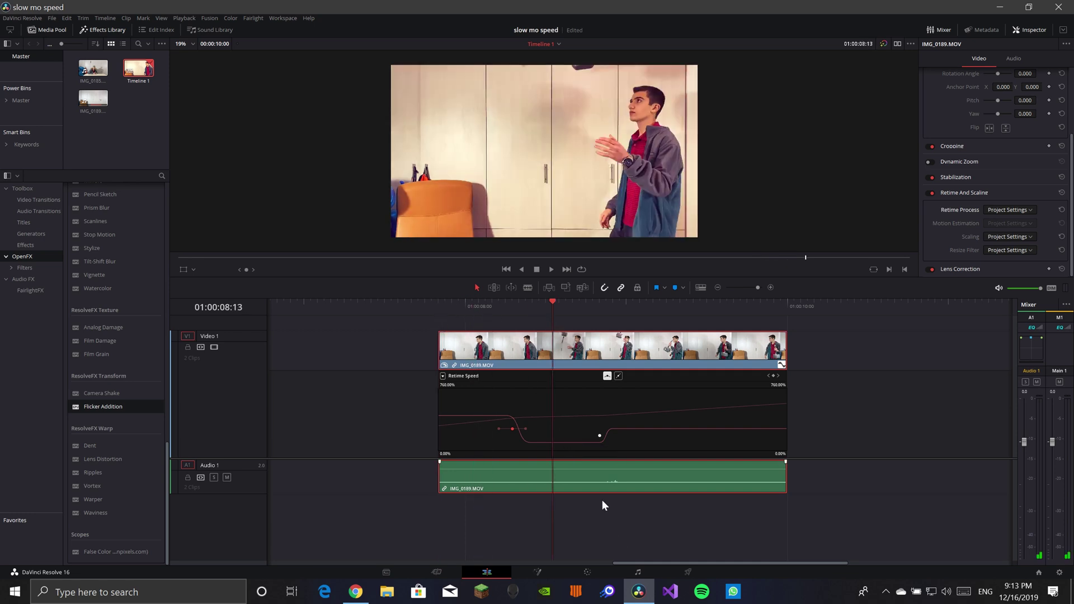
left_click_drag(580, 443, 588, 475)
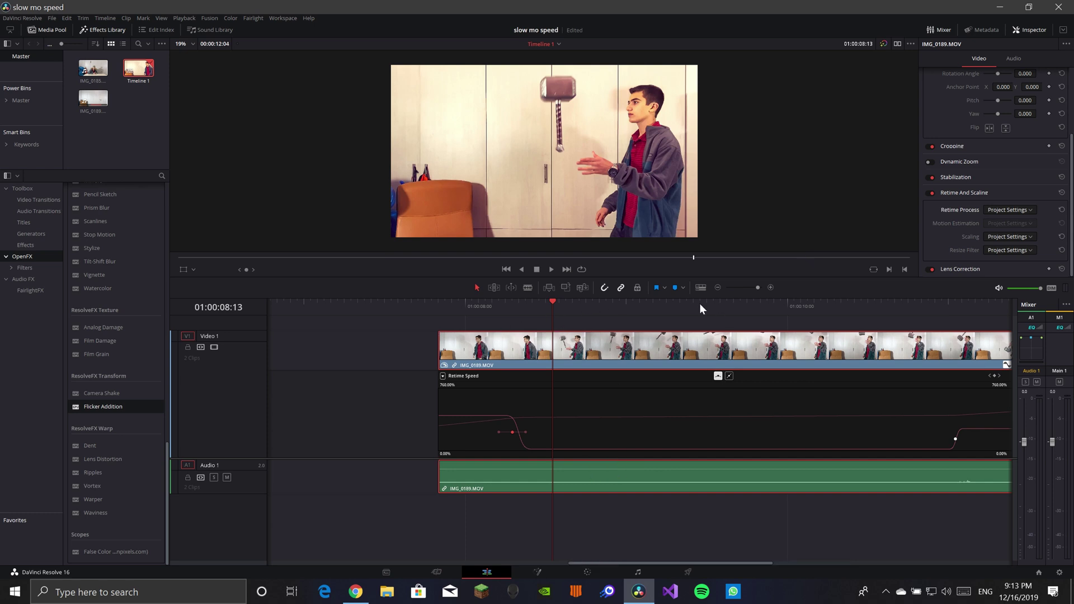
left_click(981, 30)
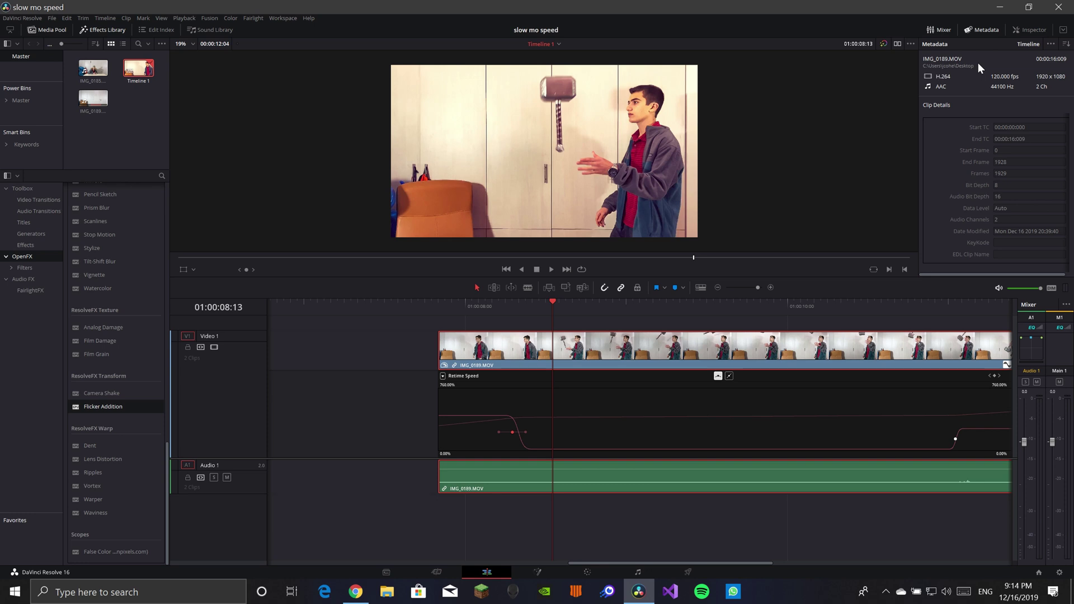
- Zoom the timeline out two steps, scrub through the clip from its start, and play it
left_click(717, 287)
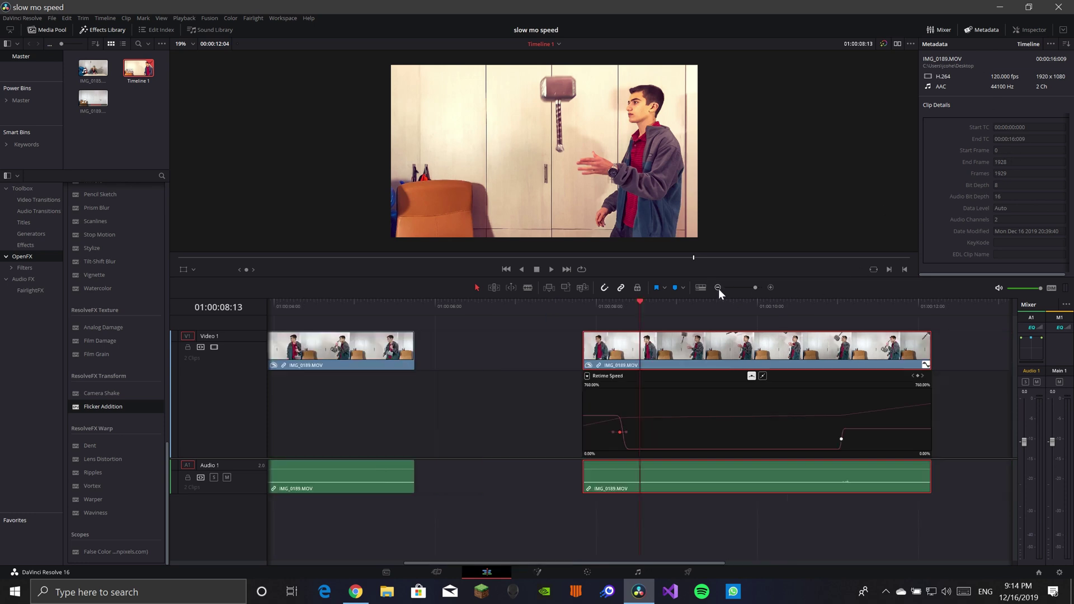
left_click(629, 304)
left_click_drag(630, 304, 600, 294)
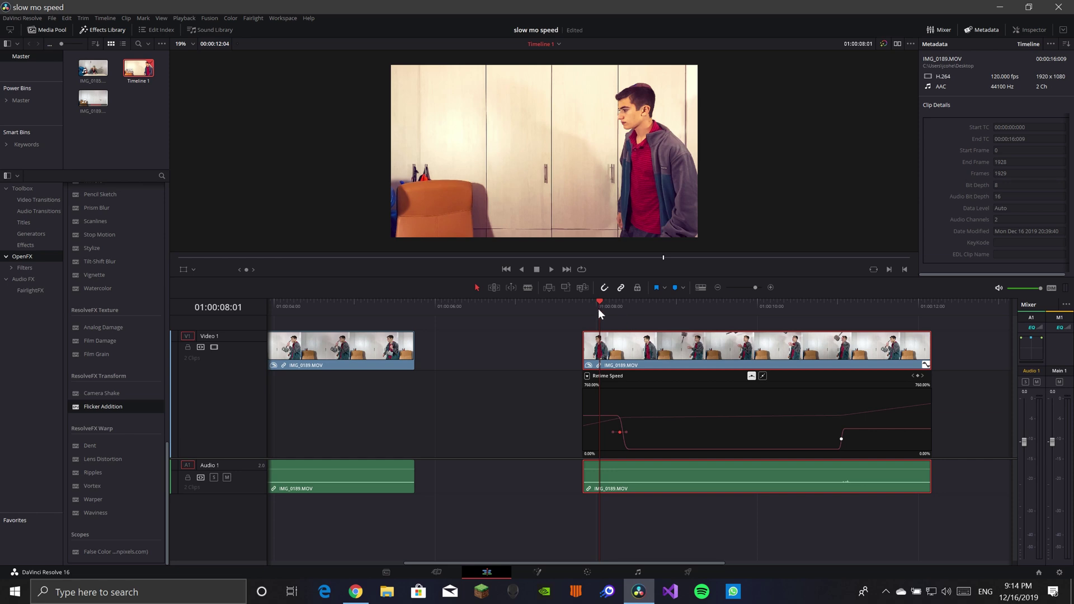
left_click_drag(598, 307, 580, 351)
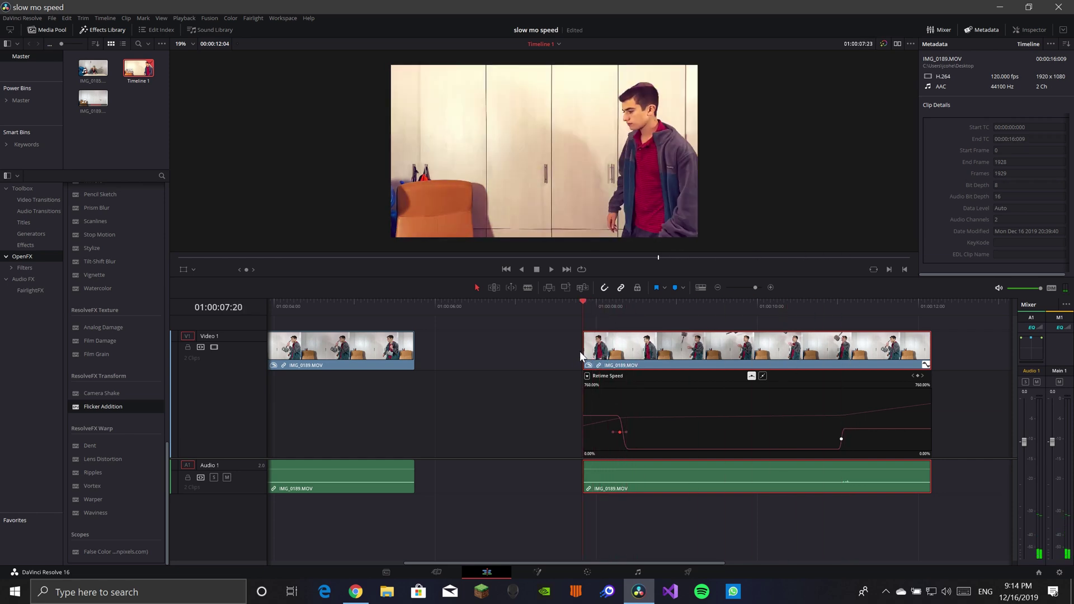
left_click(551, 269)
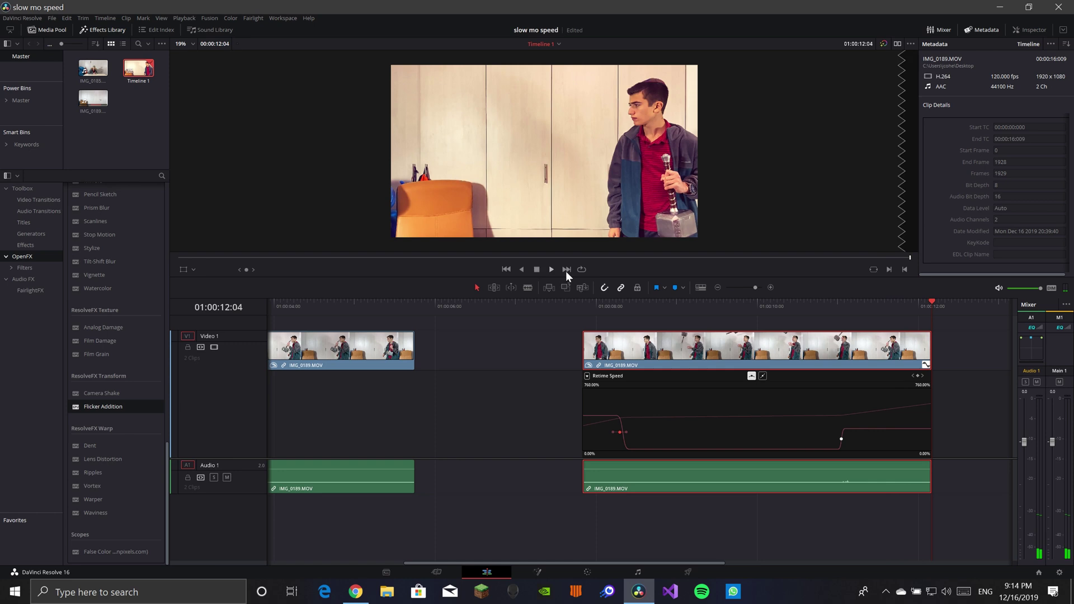
left_click_drag(932, 307, 583, 308)
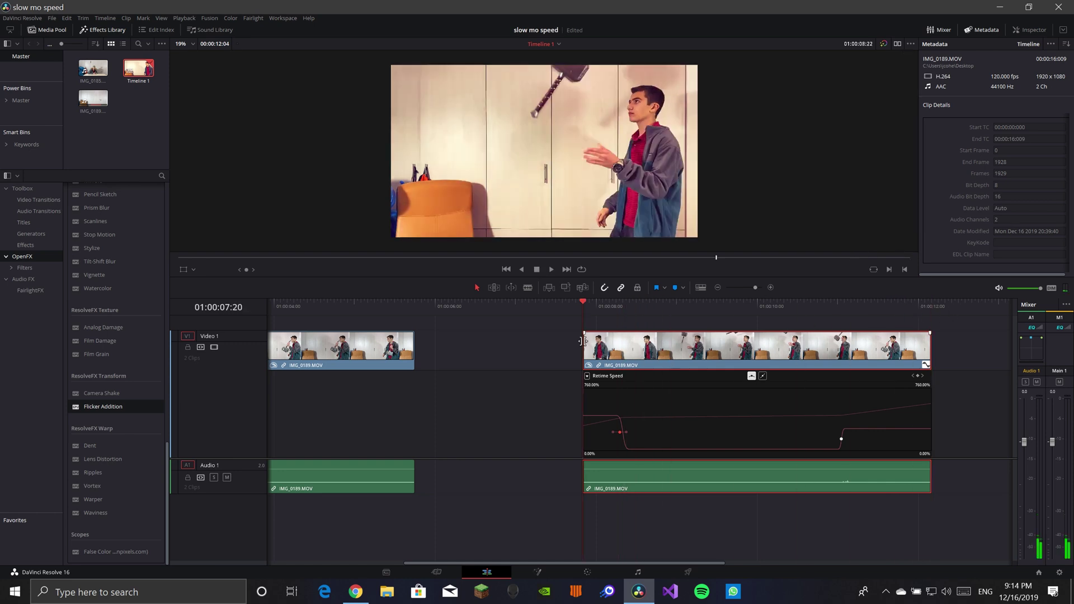
left_click(567, 306)
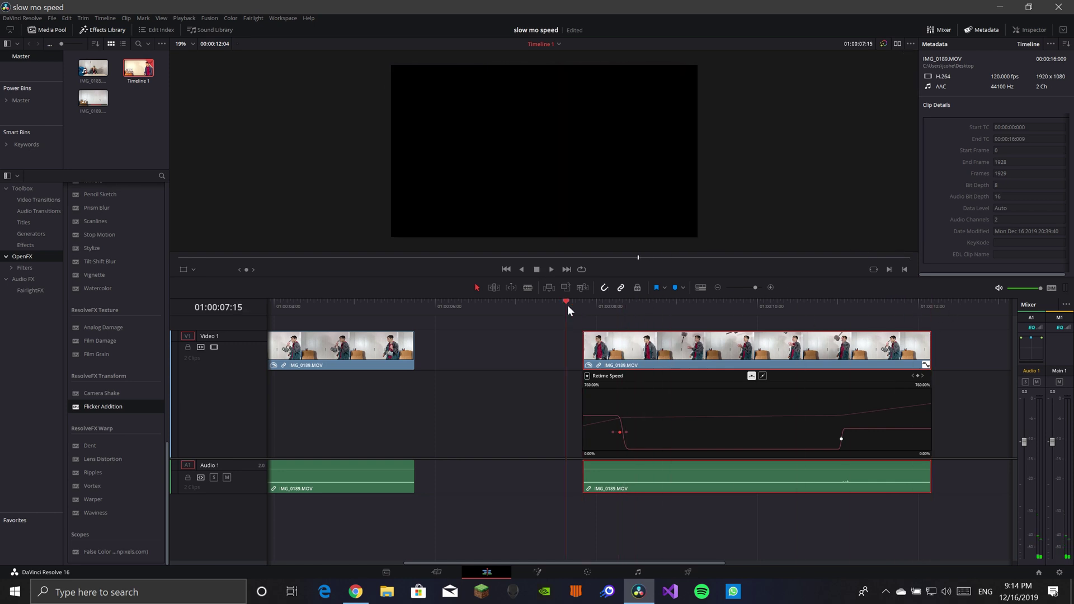
left_click(549, 270)
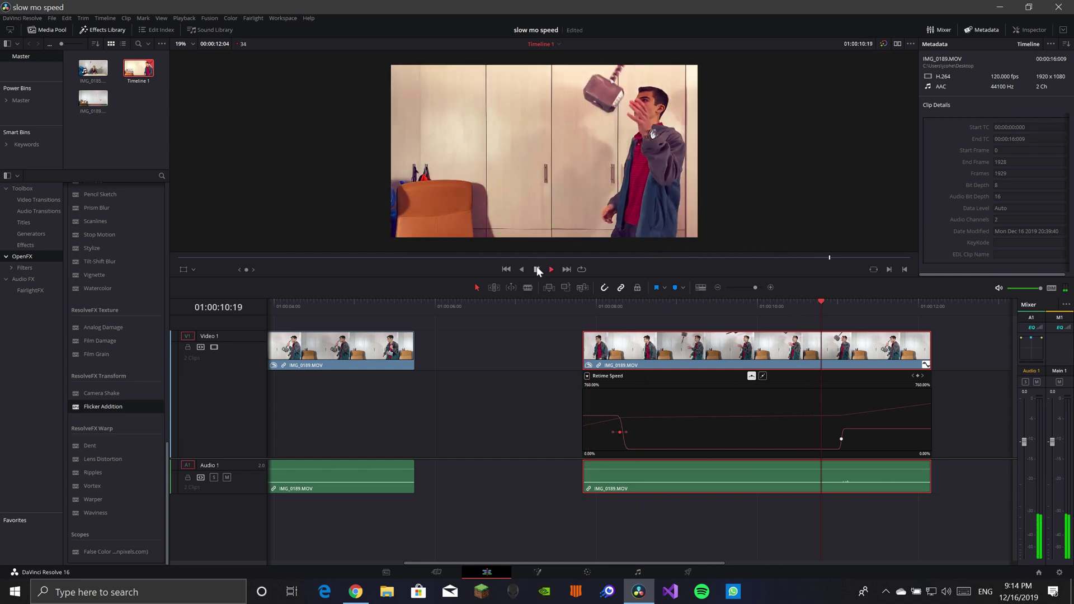
left_click(536, 268)
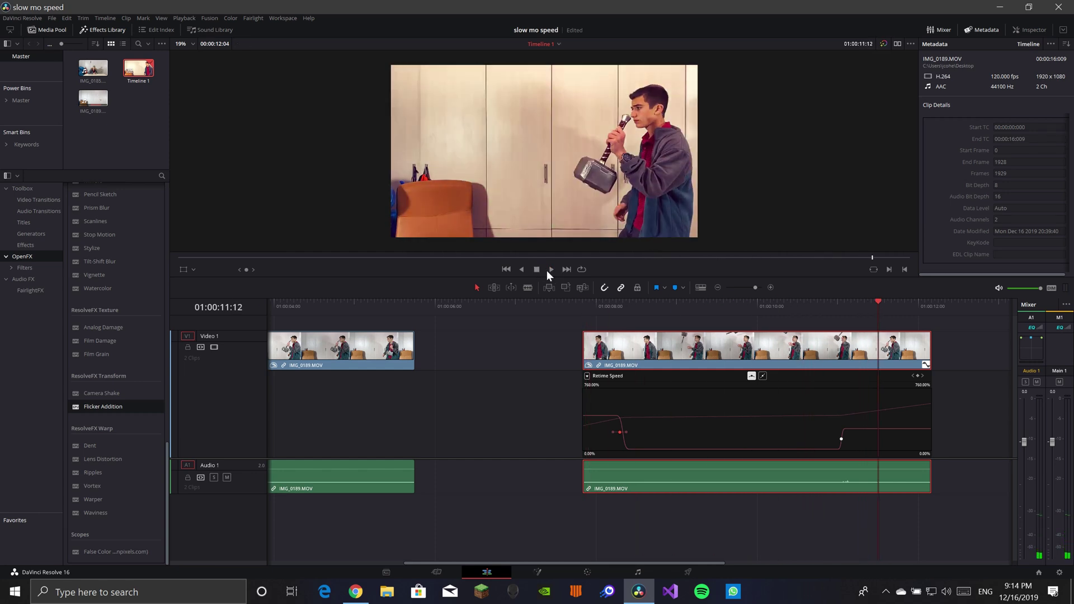
left_click(549, 271)
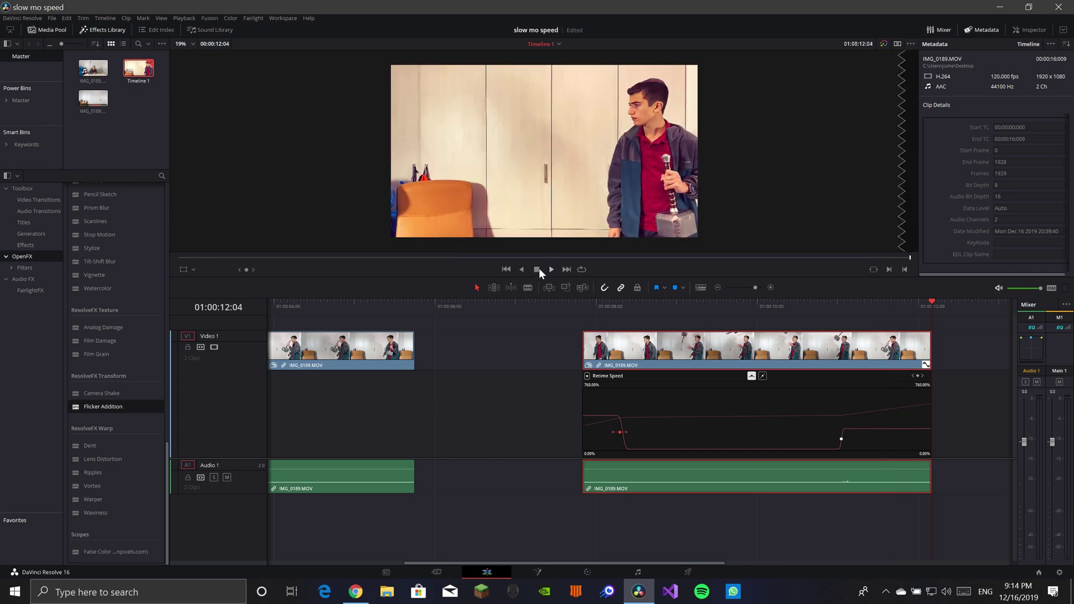